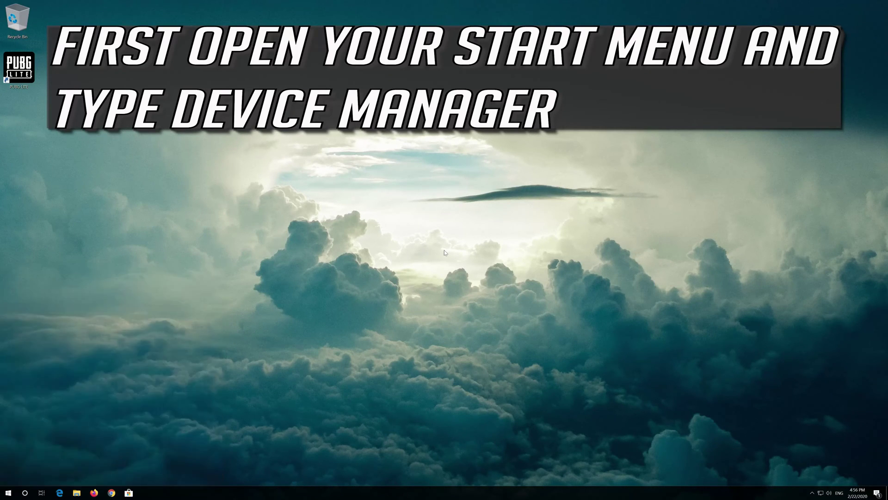
# Search the Start menu for 'device manager' and launch Device Manager
pyautogui.write('ce manager')
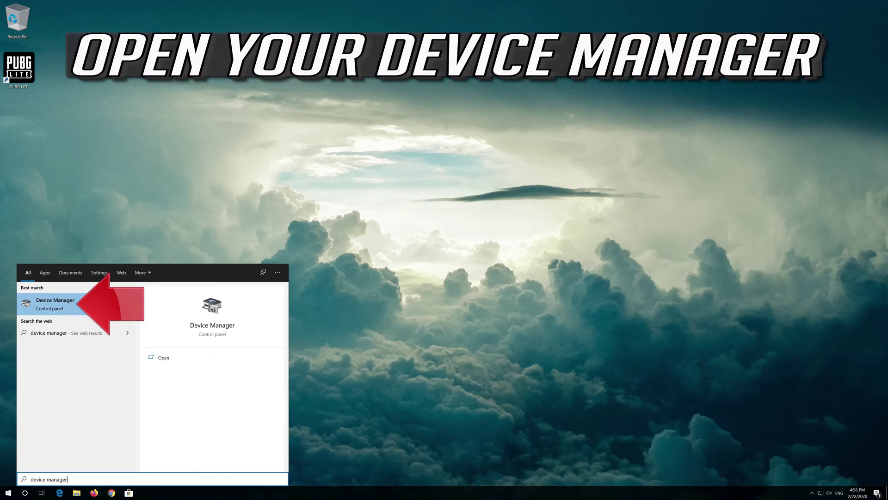
pyautogui.click(82, 305)
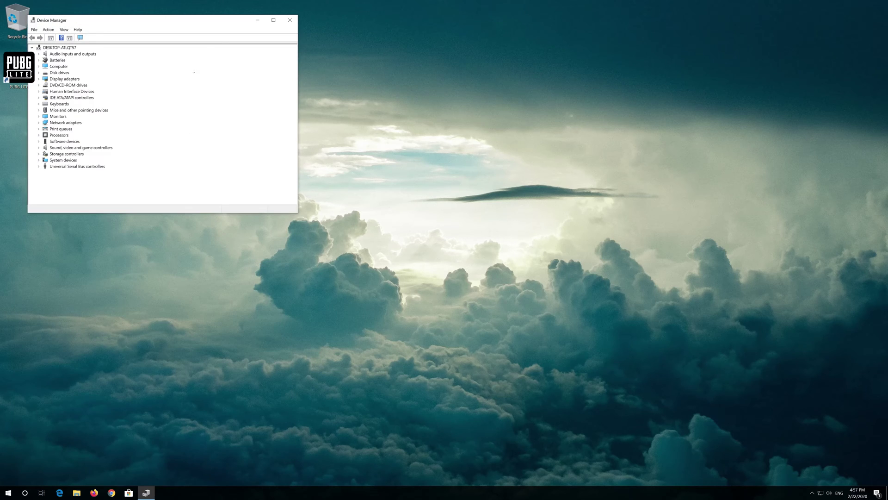
# Open the Update Drivers wizard from the VirtualBox Graphics Adapter's Properties Driver tab
pyautogui.moveTo(163, 20); pyautogui.dragTo(427, 120)
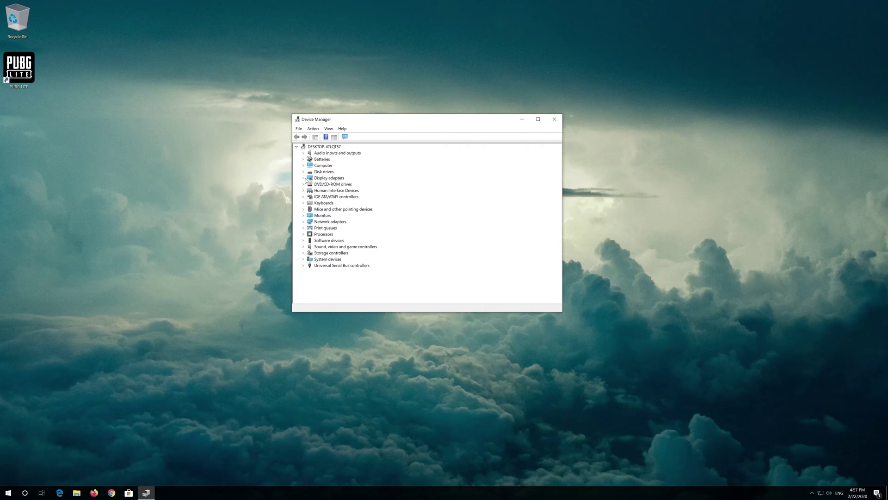
pyautogui.click(305, 179)
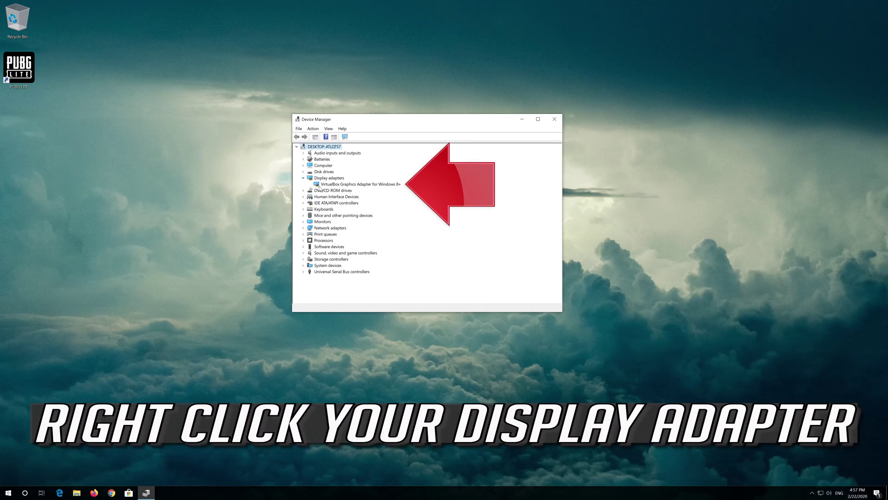
pyautogui.click(320, 186)
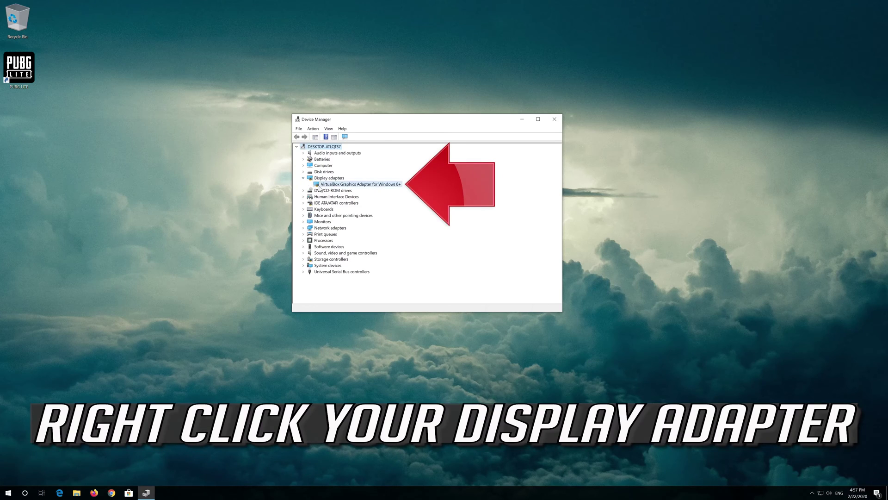
pyautogui.rightClick(382, 185)
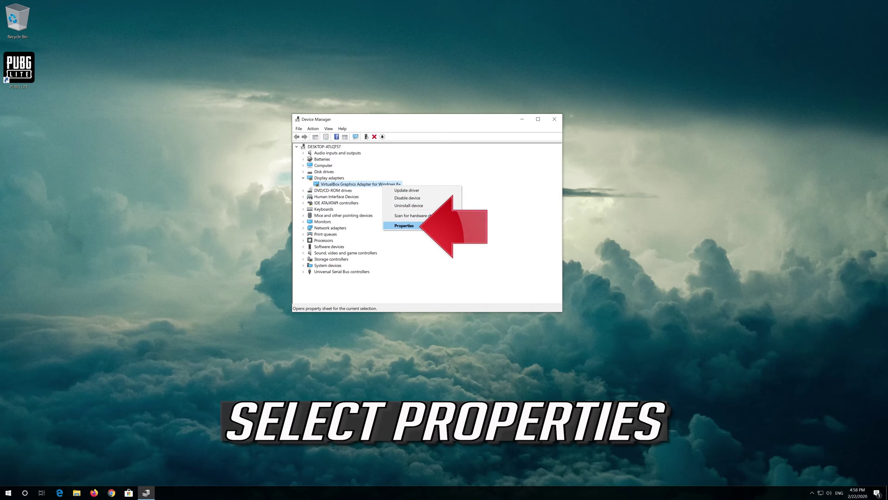
pyautogui.click(422, 225)
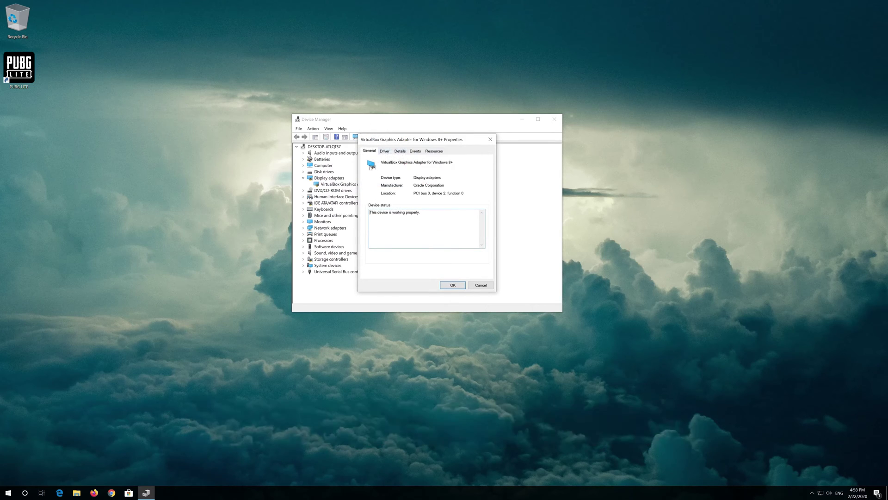
pyautogui.click(383, 152)
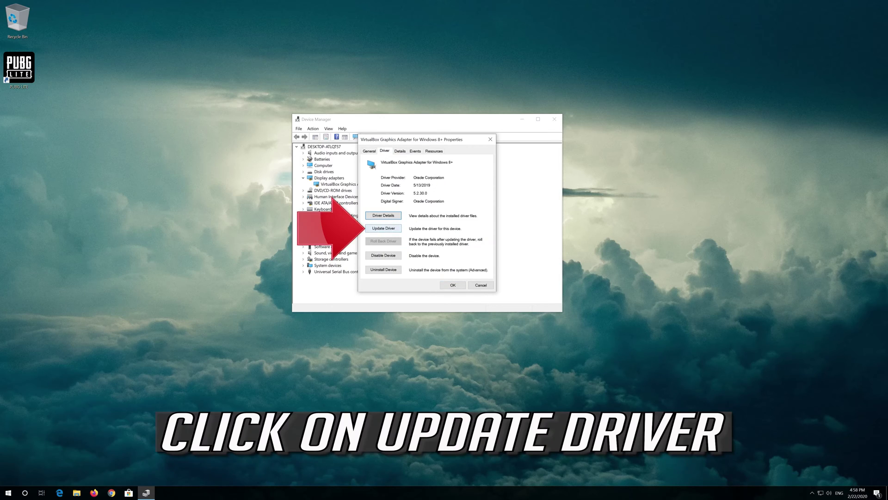
pyautogui.click(389, 229)
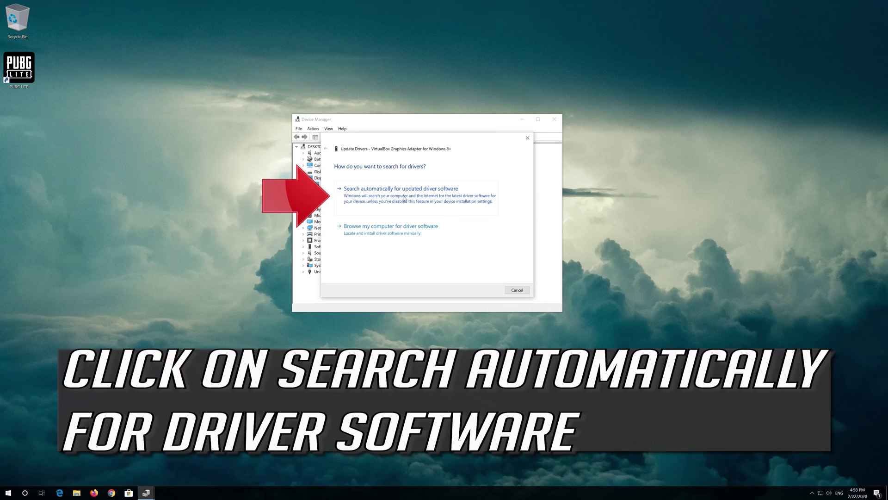
# Have Windows search automatically for a newer graphics driver, then switch to Windows Update
pyautogui.click(405, 202)
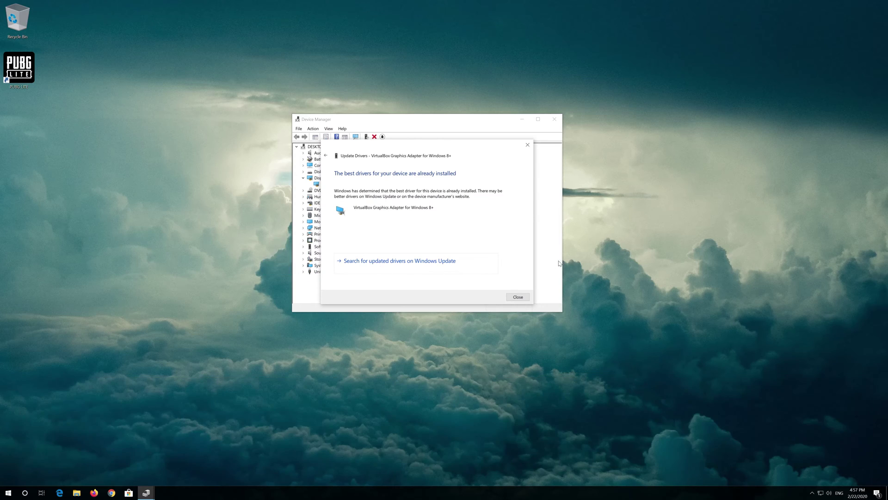
pyautogui.click(390, 262)
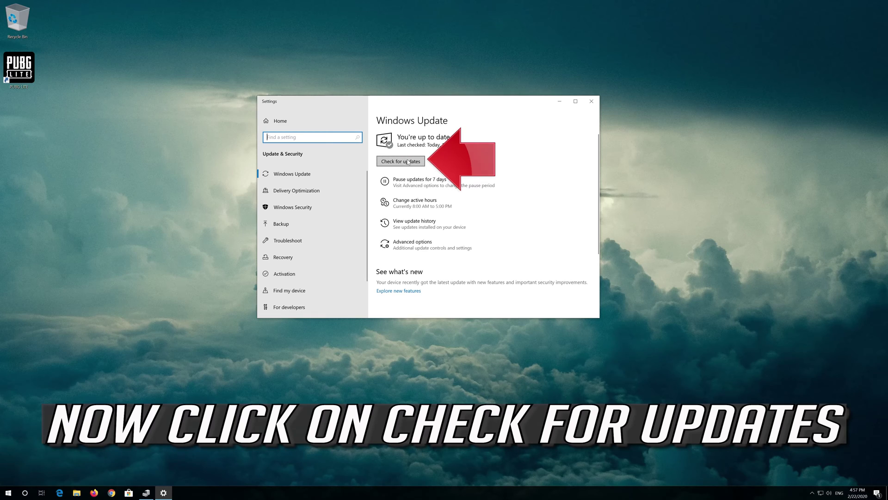
# Run Check for updates on the Windows Update page
pyautogui.click(408, 161)
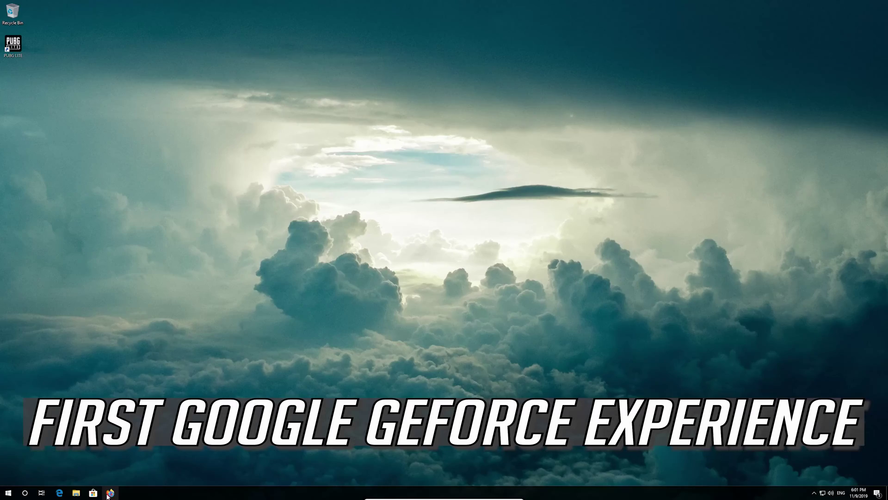
# Open Firefox and search Google for 'geforce experience'
pyautogui.click(110, 493)
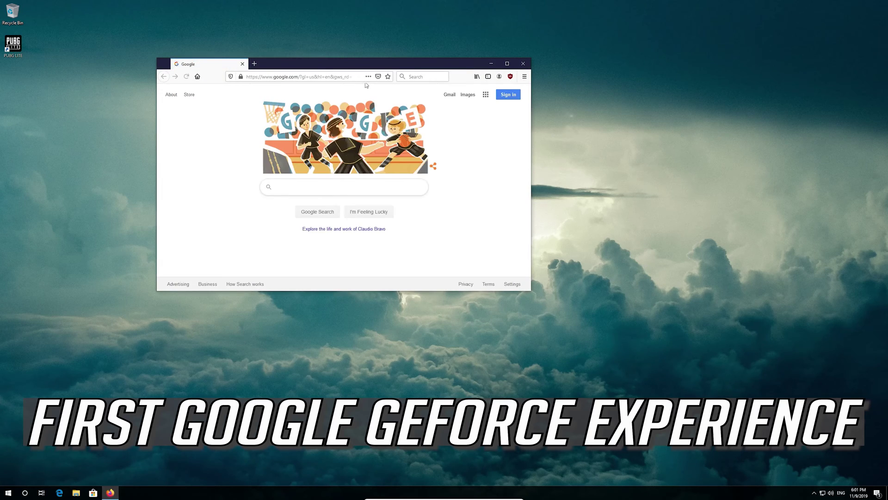
pyautogui.moveTo(372, 68); pyautogui.dragTo(434, 125)
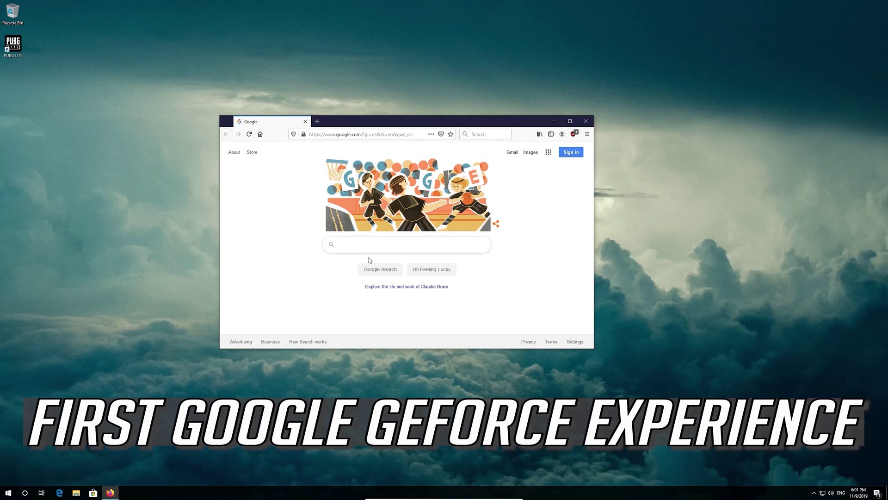
pyautogui.write('geforce ')
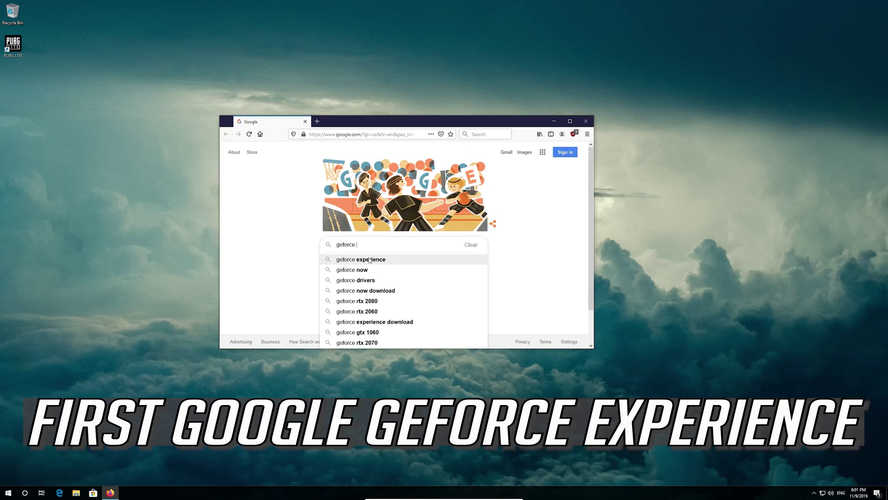
pyautogui.write('experience')
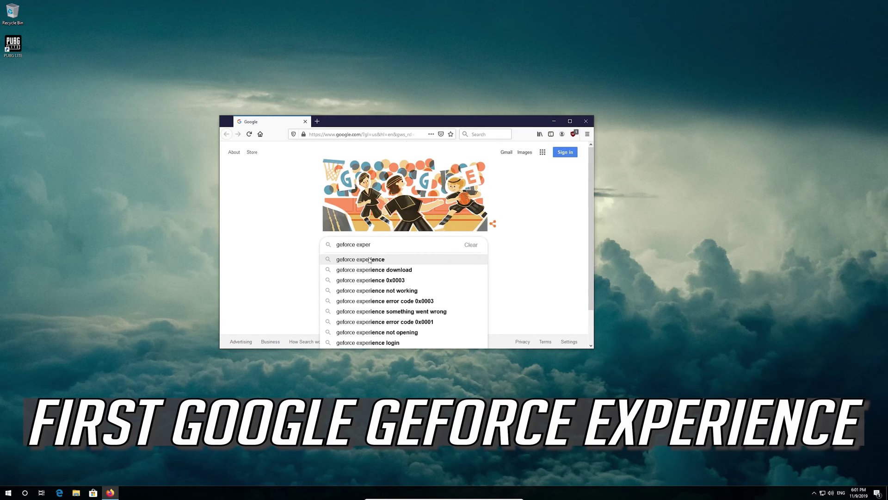
pyautogui.click(370, 260)
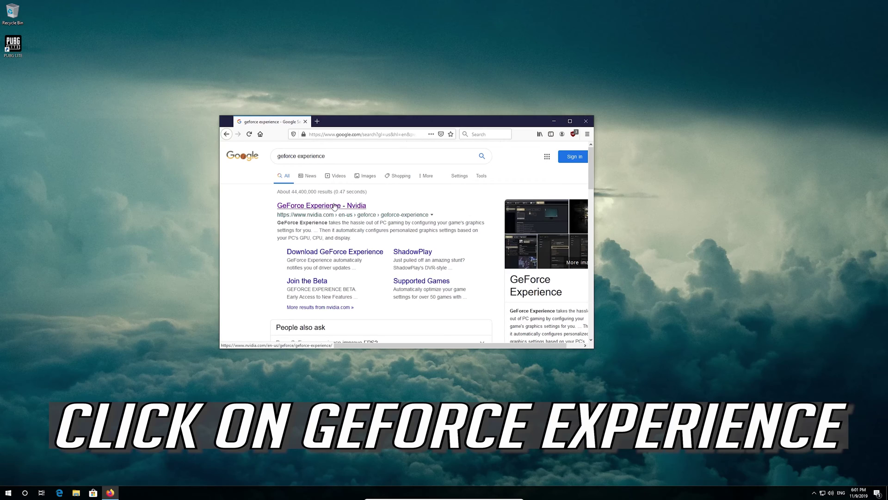
# Download GeForce_Experience_v3.20.1.57.exe from NVIDIA's page, then close Firefox once finished
pyautogui.click(334, 205)
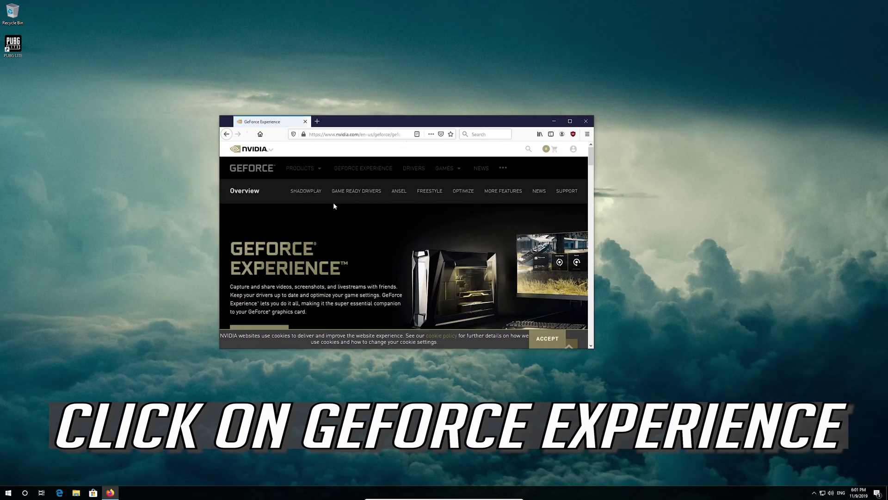
pyautogui.scroll(-3, 334, 206)
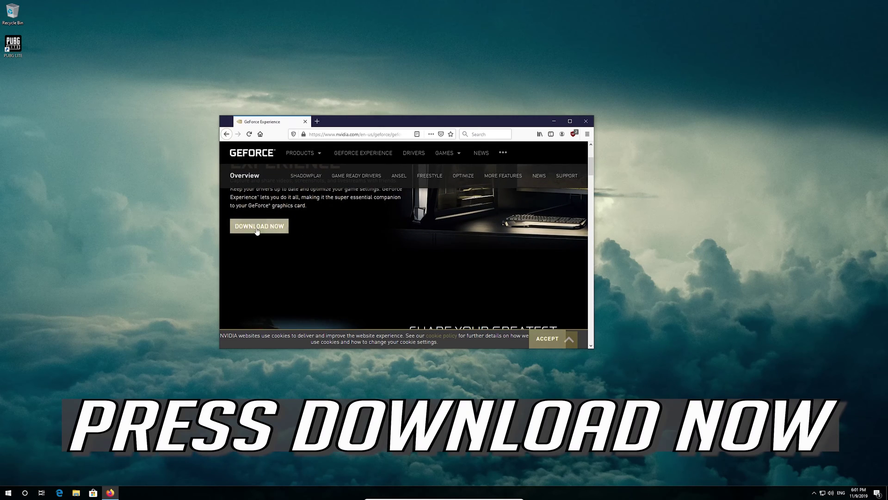
pyautogui.click(257, 233)
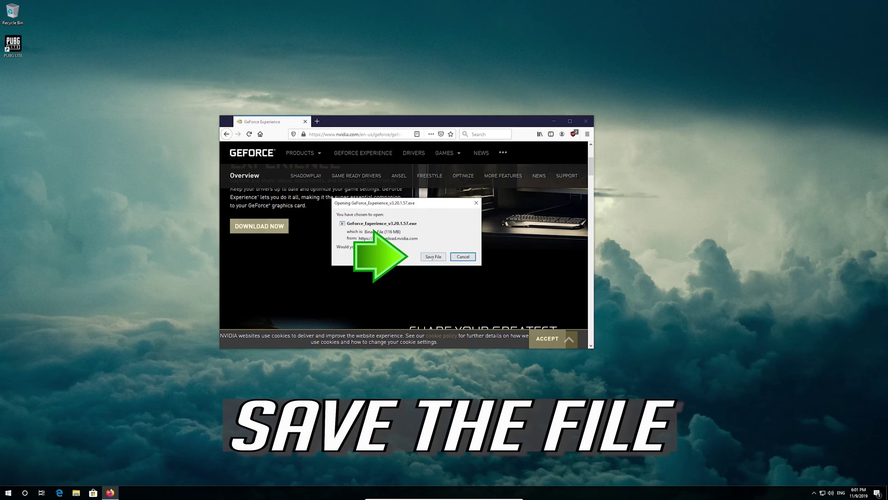
pyautogui.click(432, 257)
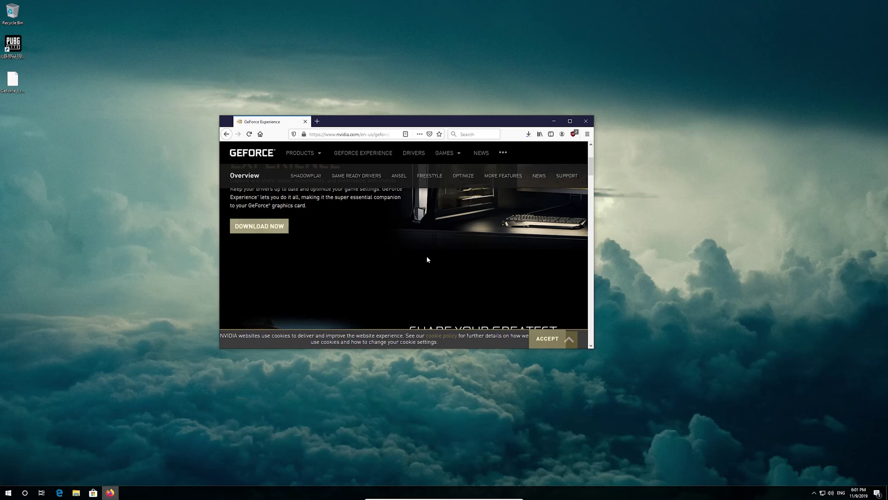
pyautogui.click(527, 136)
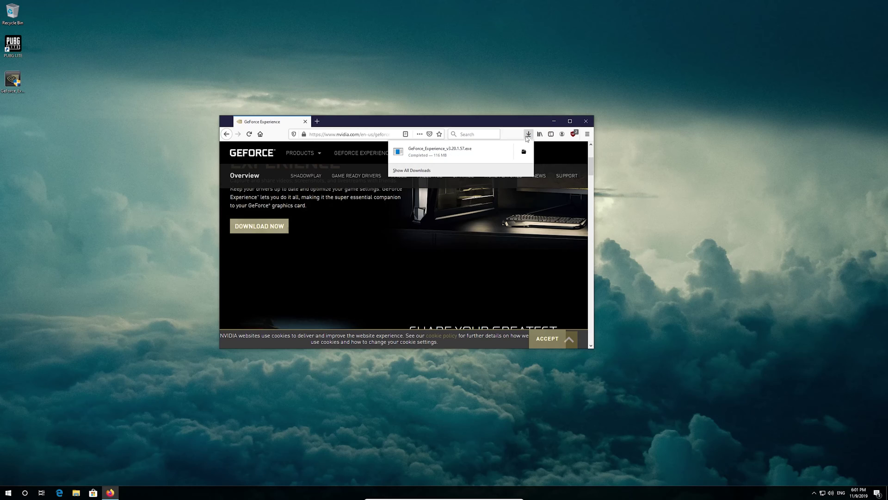
pyautogui.click(585, 121)
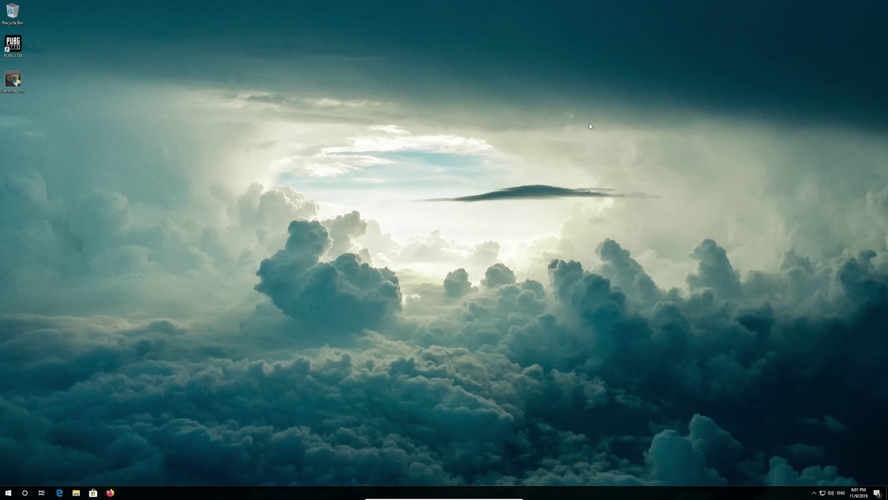
# Run the desktop GeForce Experience installer and approve it in User Account Control
pyautogui.doubleClick(14, 85)
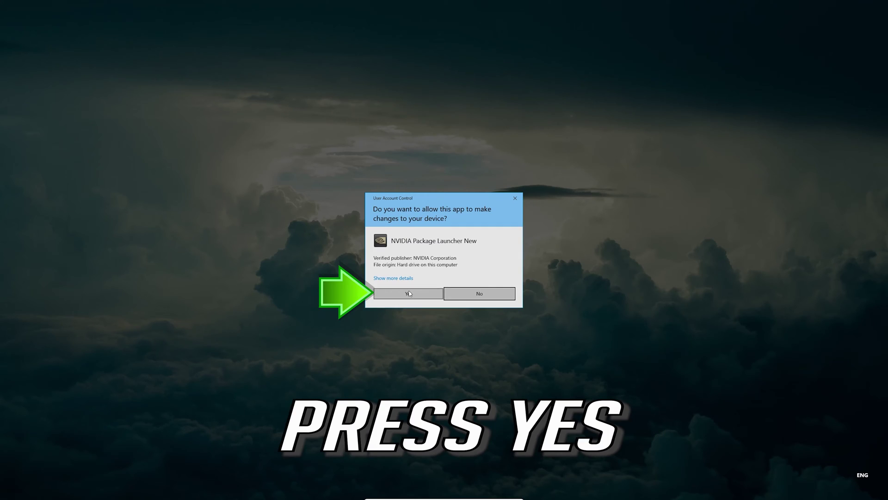
pyautogui.click(410, 293)
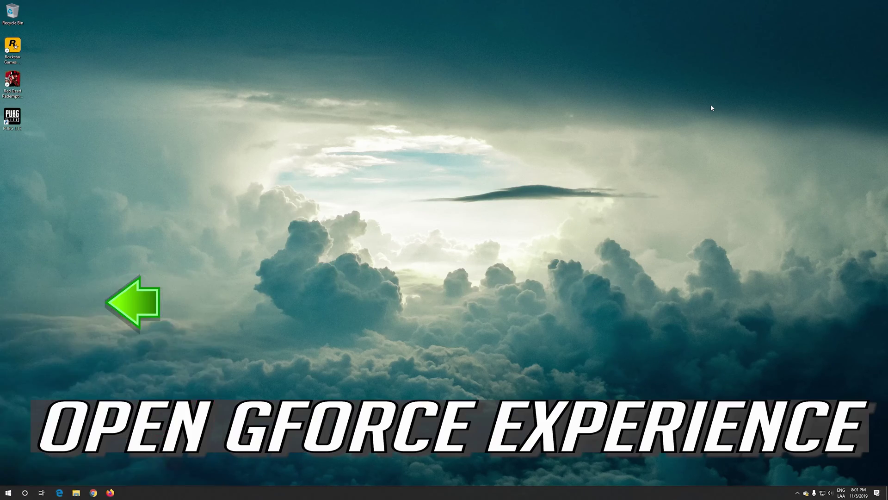
# Launch GeForce Experience from a Start menu search for 'gforce experience'
pyautogui.press('super')
pyautogui.write('gf')
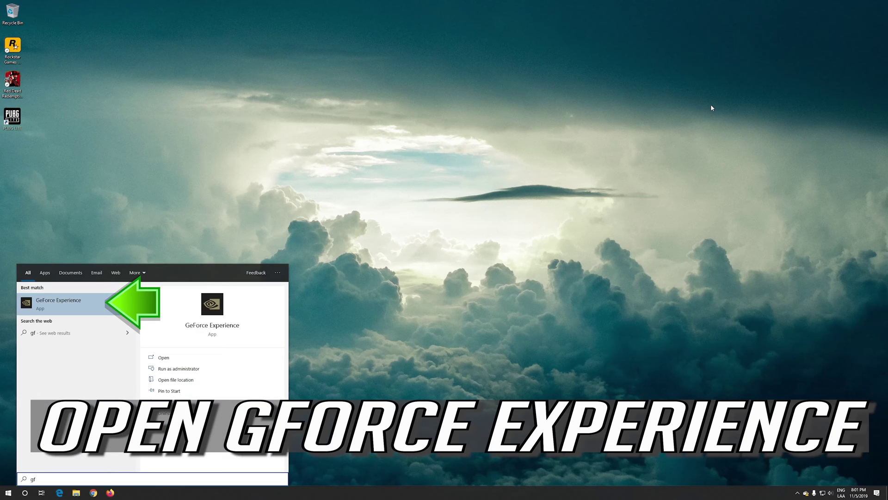
pyautogui.write('orce experience')
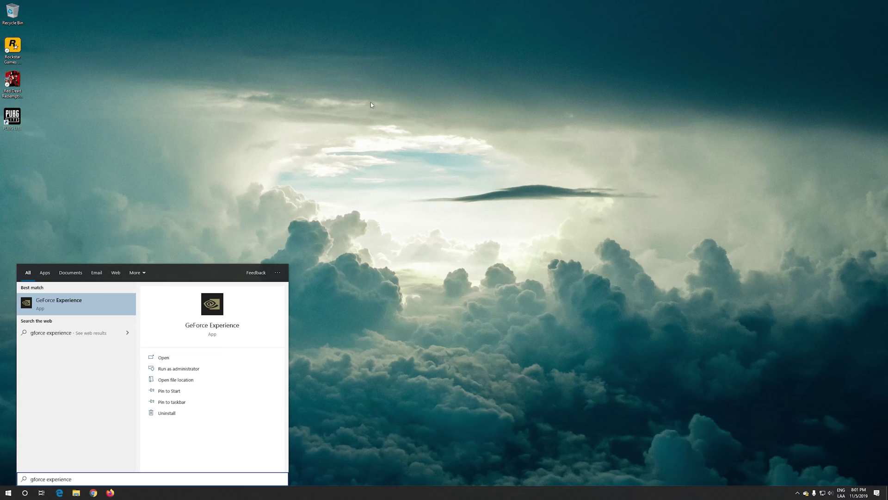
pyautogui.click(70, 307)
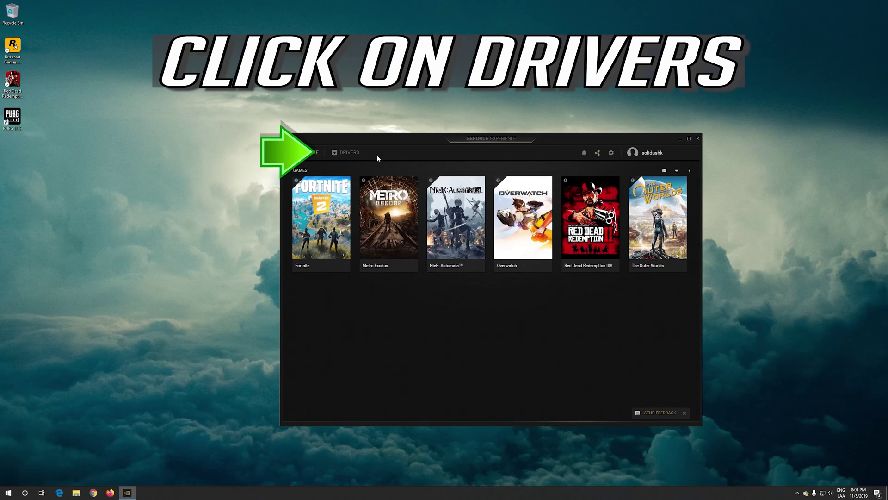
# Start a custom install of the GeForce Game Ready Driver, approving its permission prompt
pyautogui.click(352, 157)
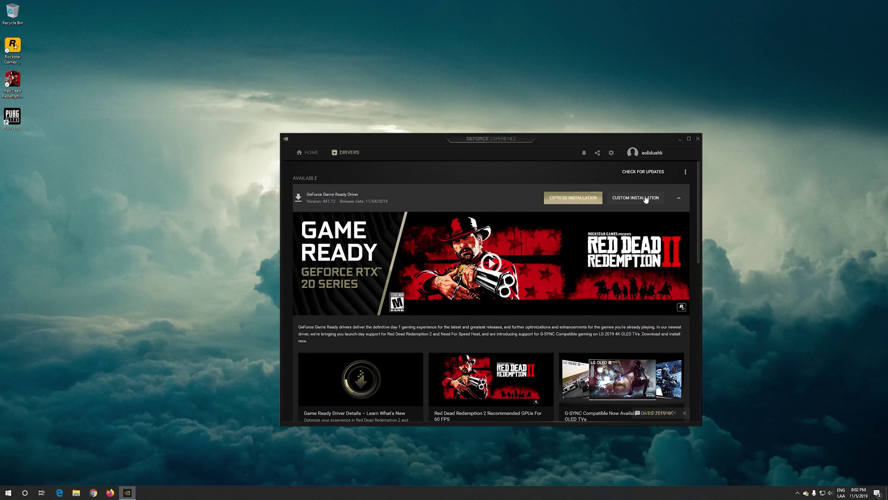
pyautogui.click(645, 198)
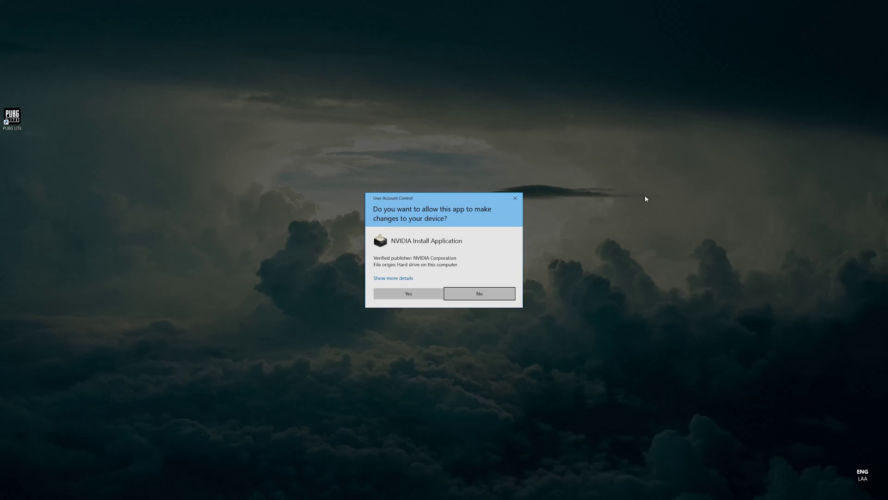
pyautogui.click(408, 293)
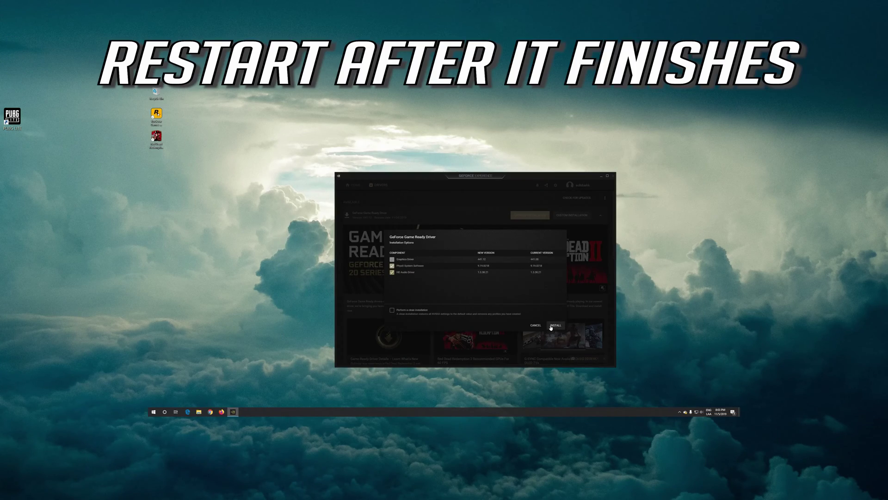
pyautogui.click(554, 326)
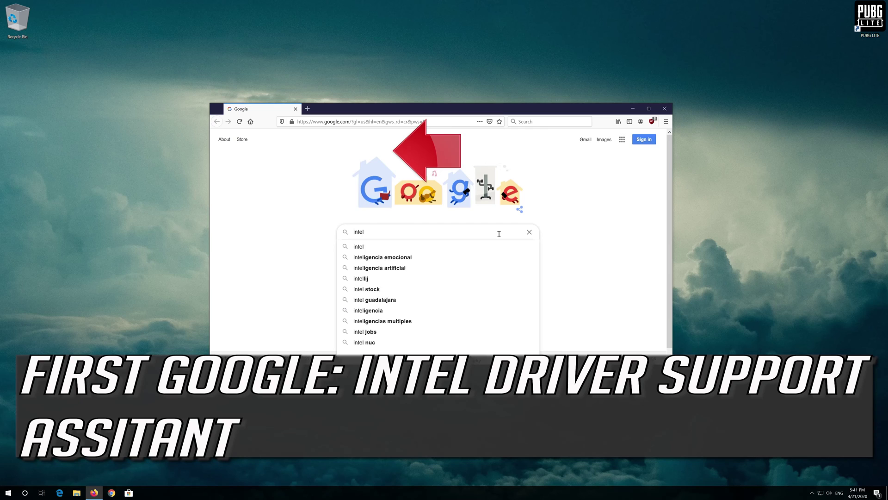
# Search 'intel driver support assistant' and save Intel-Driver-and-Support-Assistant-Installer.exe from intel.com
pyautogui.write('ver s')
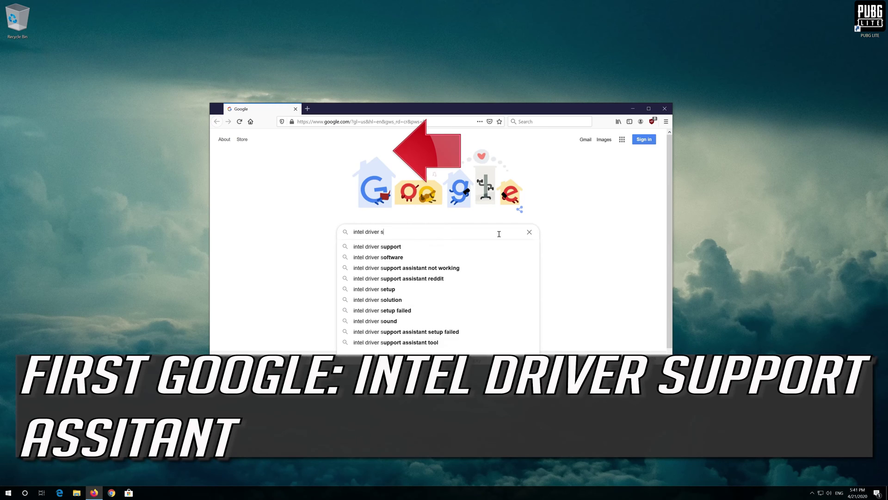
pyautogui.write('upport as')
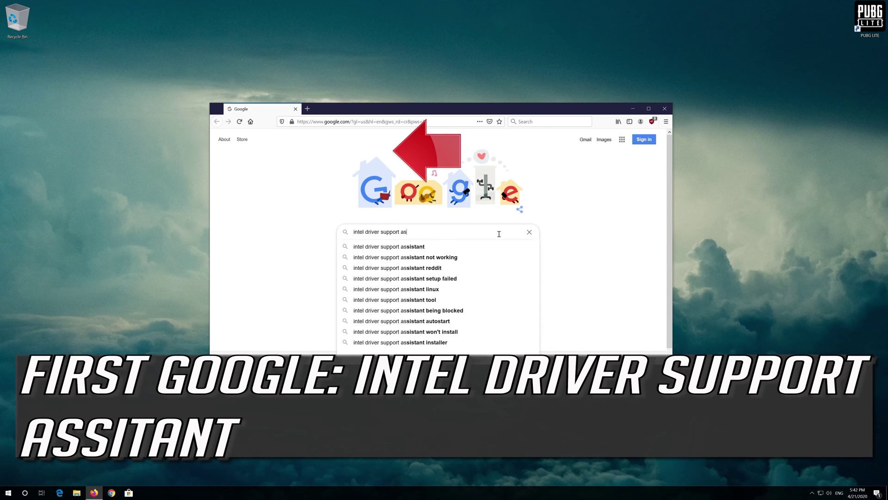
pyautogui.write('sistant')
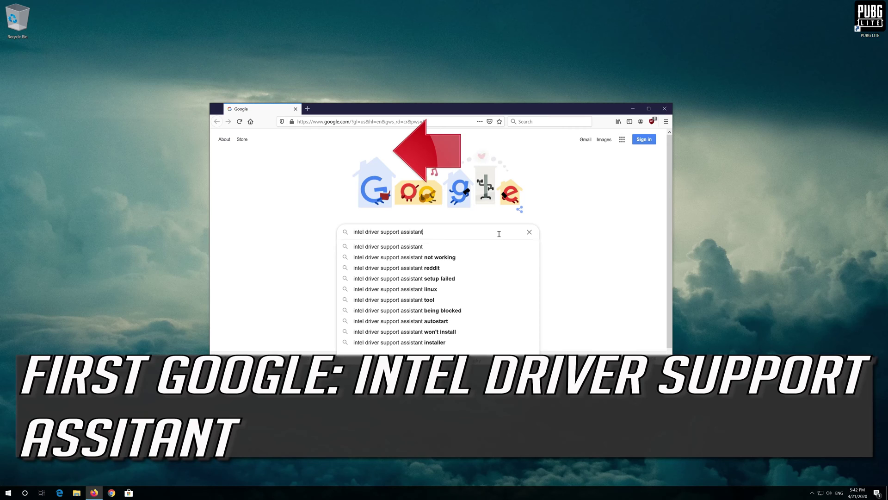
pyautogui.press('Return')
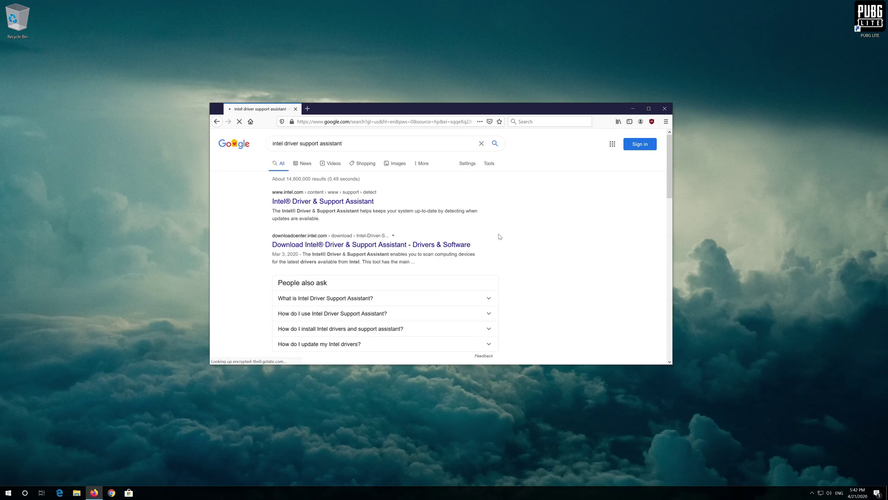
pyautogui.click(327, 203)
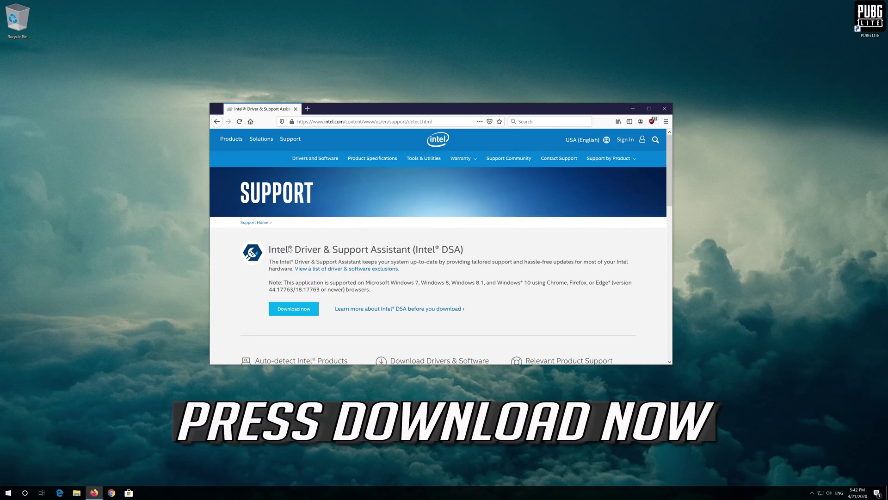
pyautogui.click(317, 309)
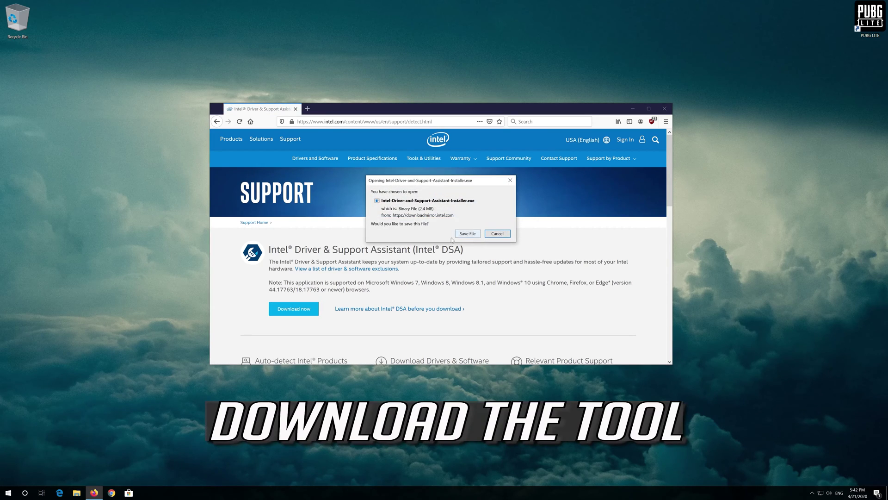
pyautogui.click(468, 234)
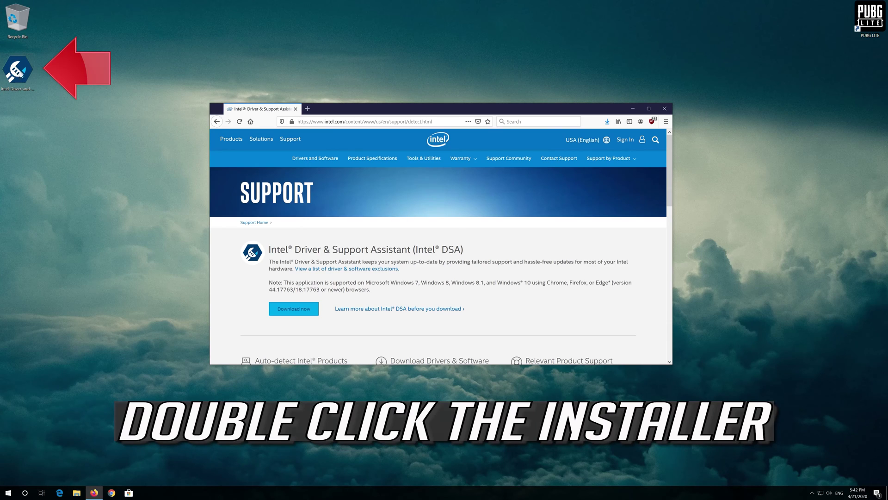
# Run the downloaded Intel installer, agree to its license terms and start installing
pyautogui.doubleClick(19, 77)
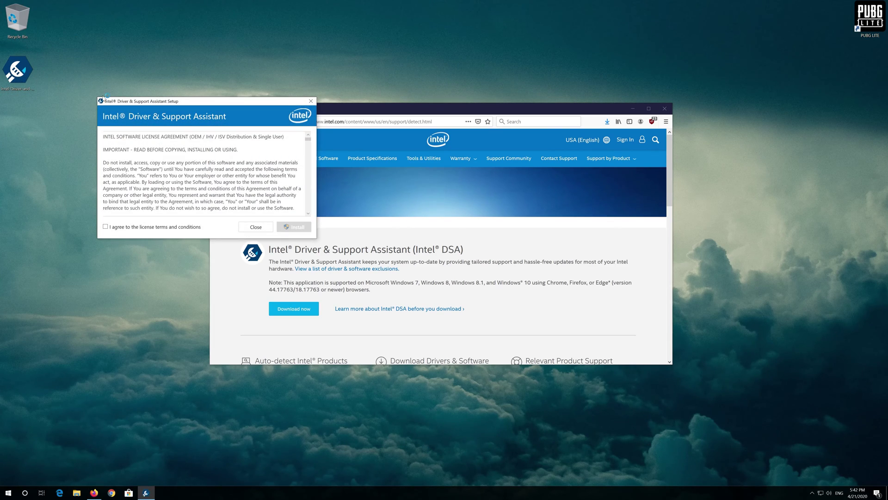
pyautogui.moveTo(122, 99); pyautogui.dragTo(350, 144)
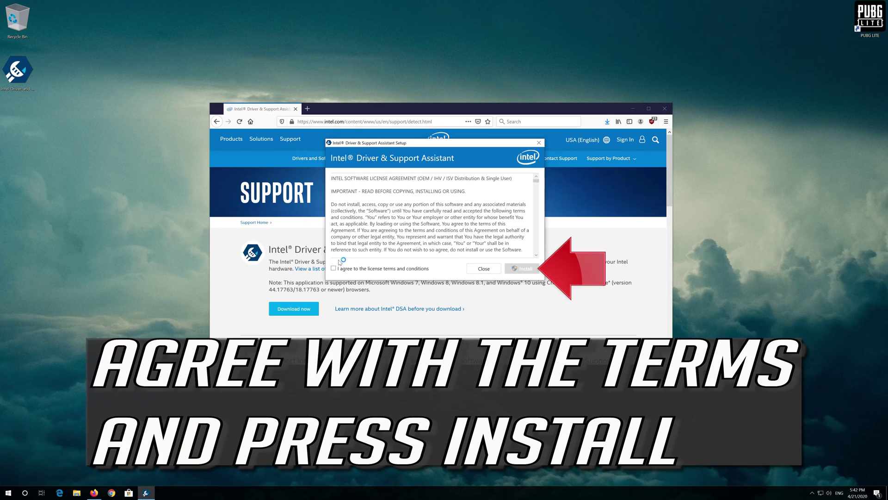
pyautogui.click(334, 269)
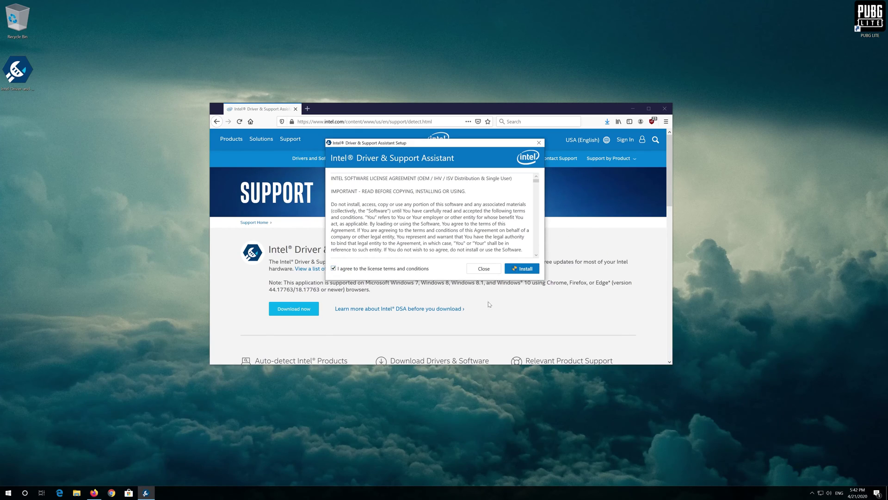
pyautogui.click(521, 269)
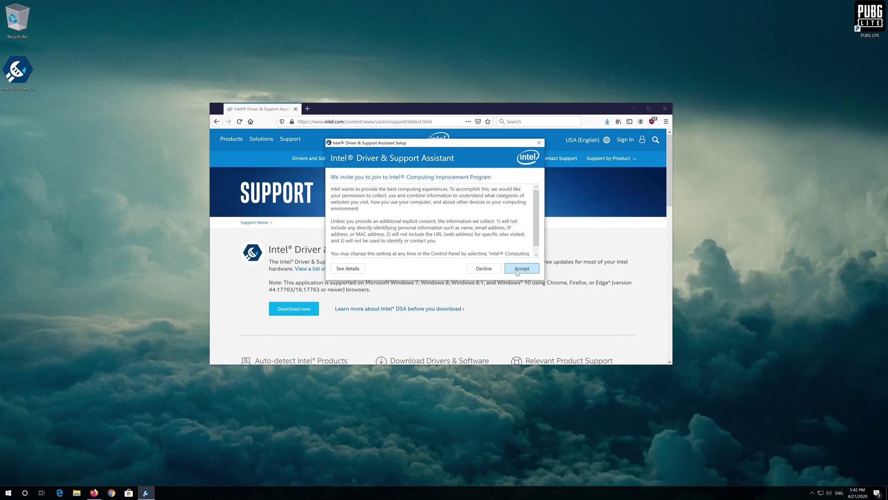
# Join the Computing Improvement Program, approve the UAC prompt, and launch the assistant to scan
pyautogui.click(518, 269)
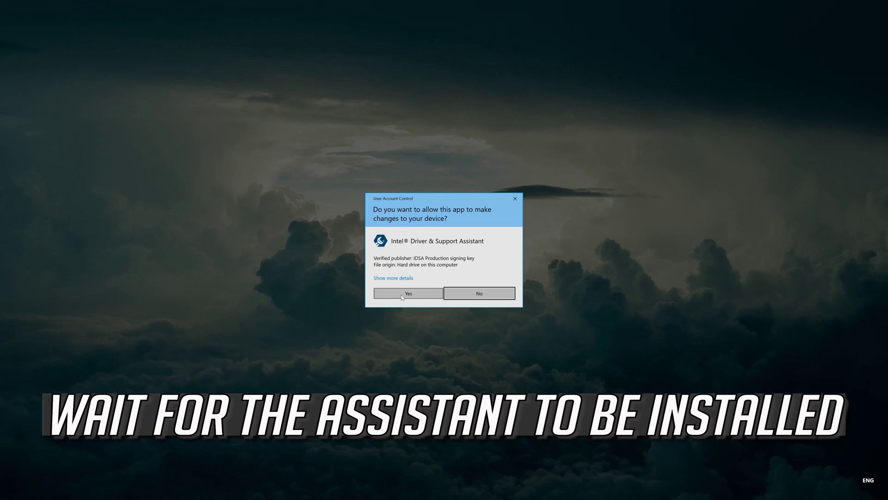
pyautogui.click(402, 295)
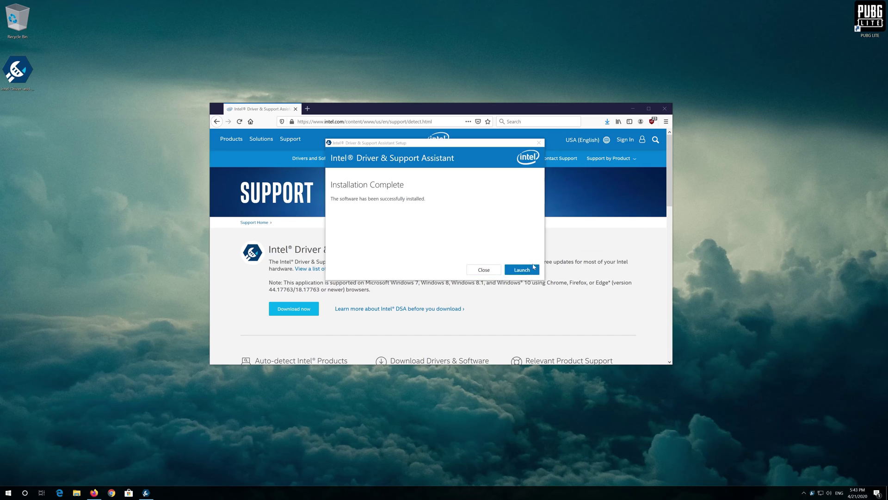
pyautogui.click(520, 270)
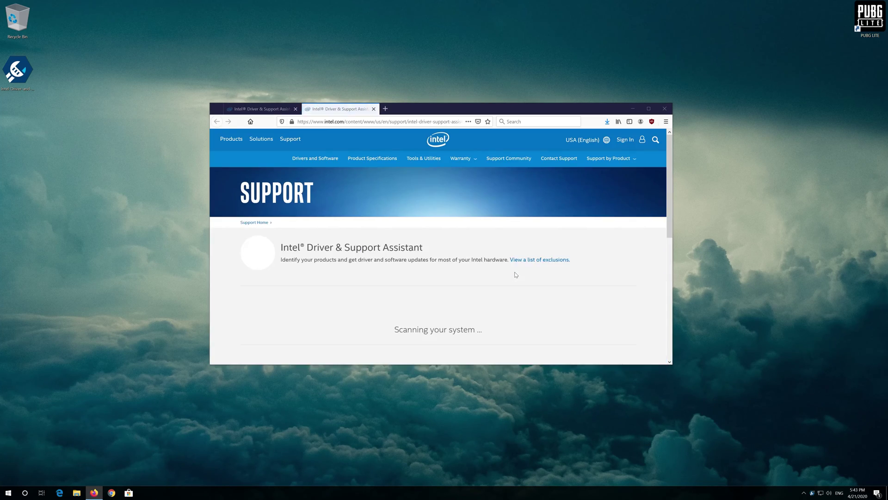
pyautogui.scroll(-3, 461, 280)
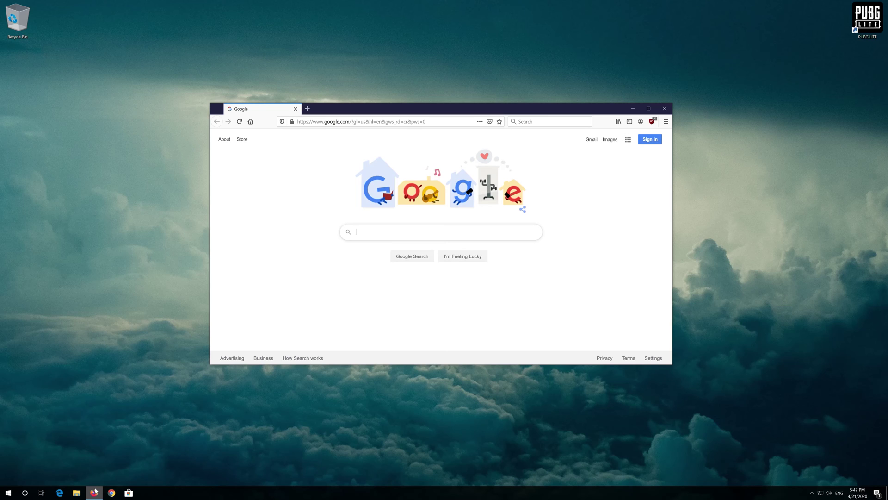
# Search Google for 'amd gpu drivers download' and open AMD's drivers and support page
pyautogui.write('amd g')
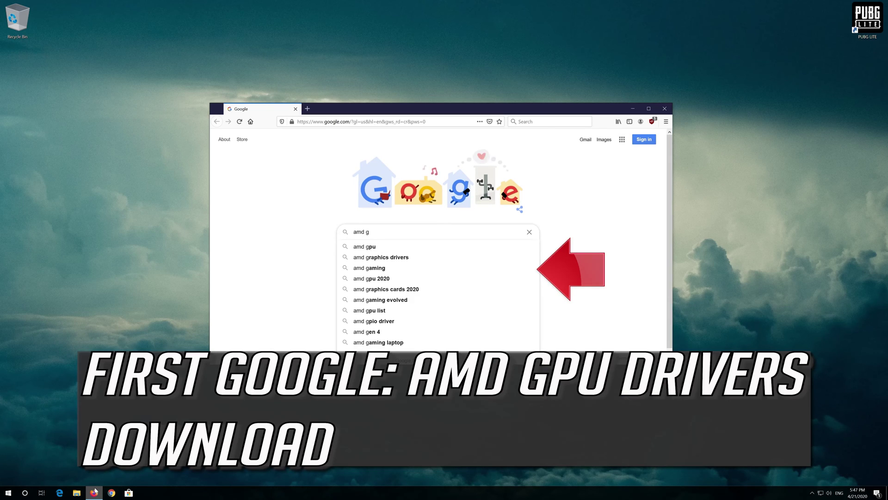
pyautogui.write('pu drivers')
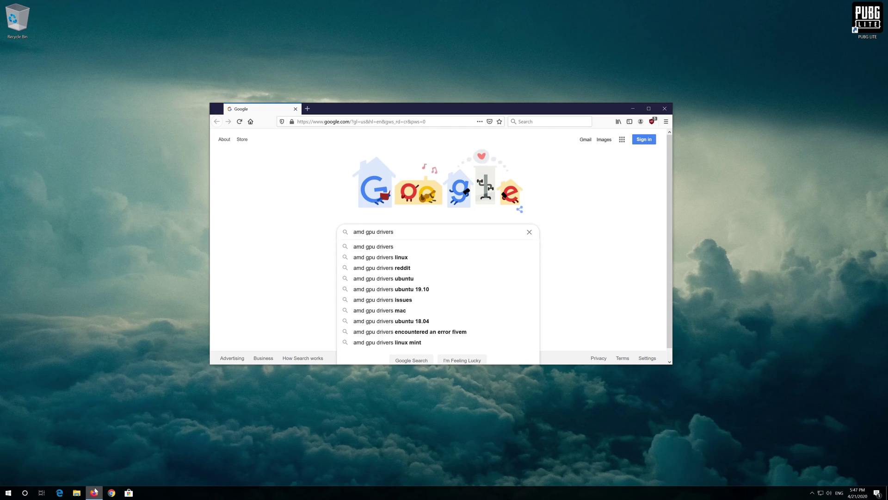
pyautogui.write(' do')
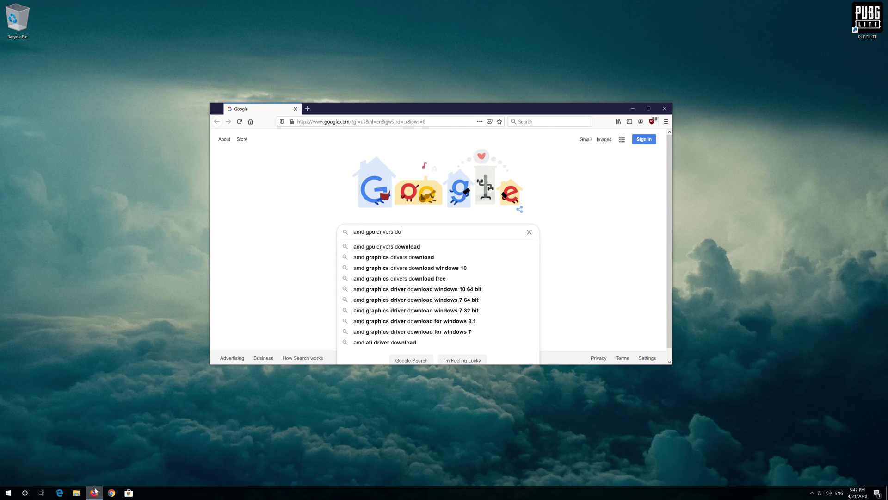
pyautogui.write('wnload')
pyautogui.press('Return')
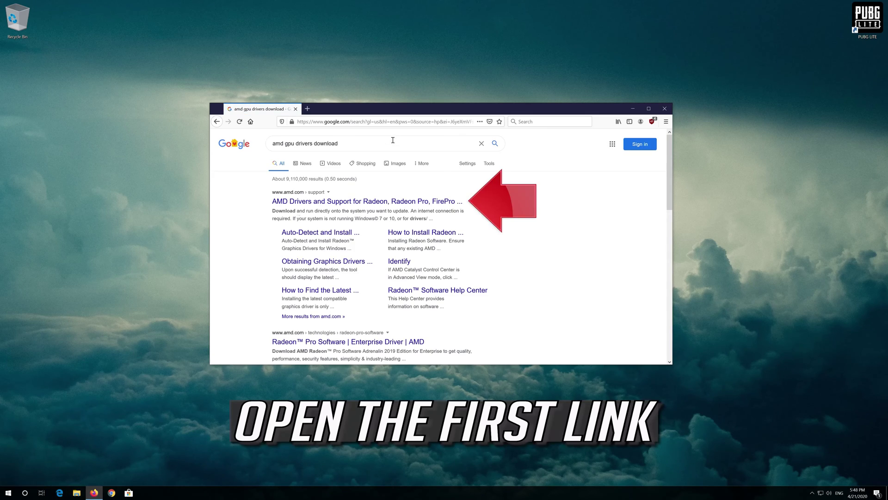
pyautogui.click(351, 202)
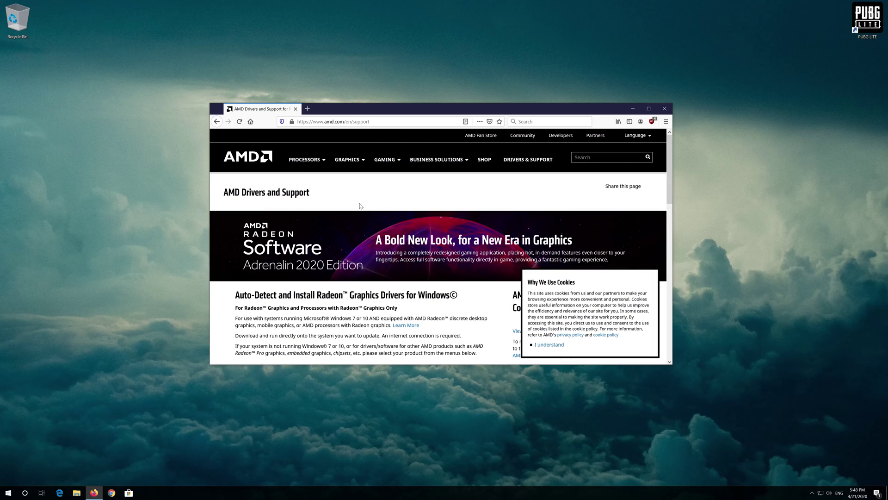
# Download and save the Radeon Software Adrenalin 2020 auto-detect installer
pyautogui.scroll(-2, 360, 206)
pyautogui.scroll(-2, 360, 205)
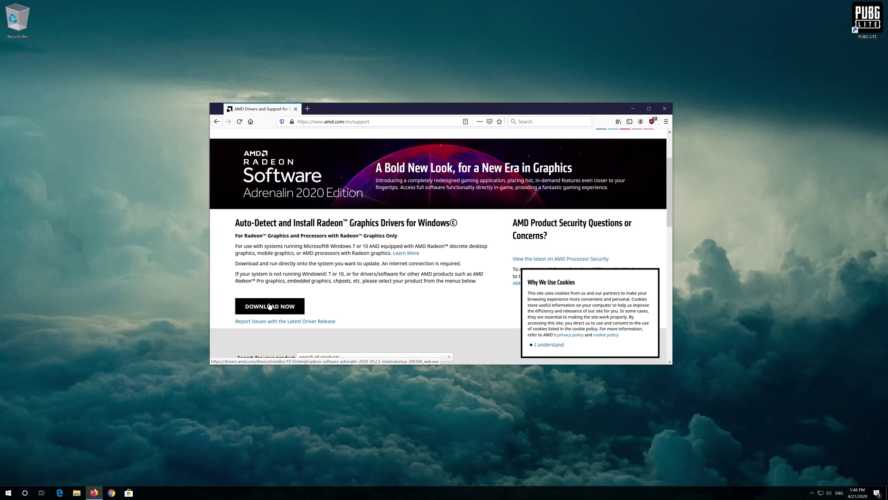
pyautogui.click(270, 305)
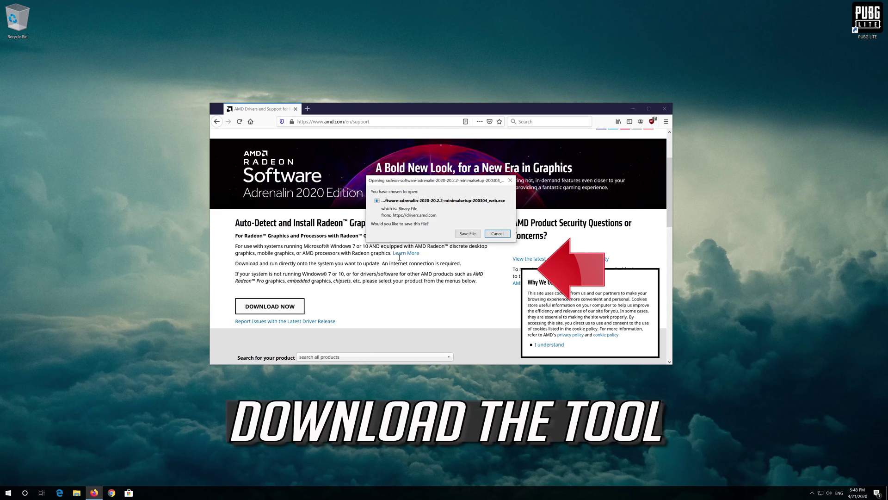
pyautogui.click(468, 233)
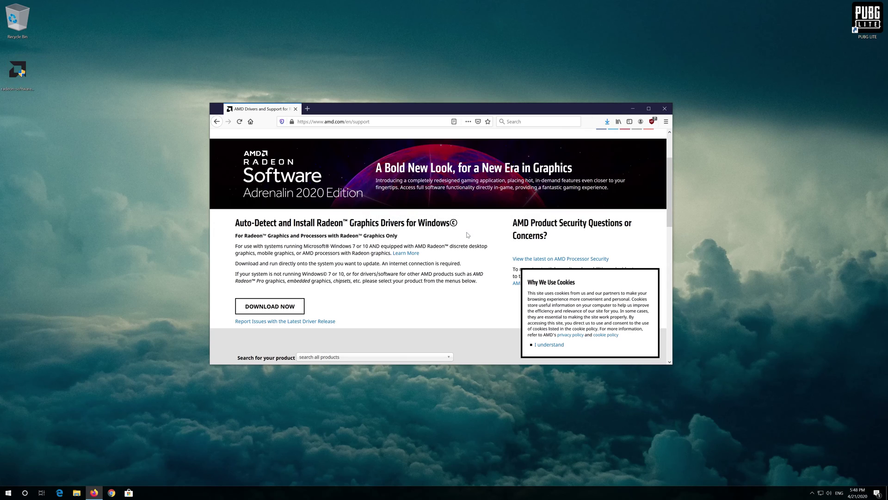
# Close Firefox, run the Radeon installer from the desktop, approve UAC, and install to the default folder
pyautogui.click(664, 108)
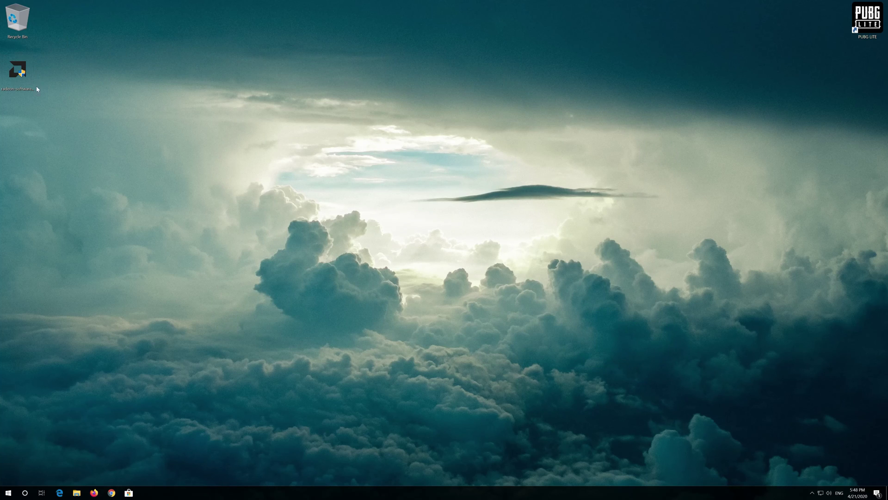
pyautogui.doubleClick(14, 79)
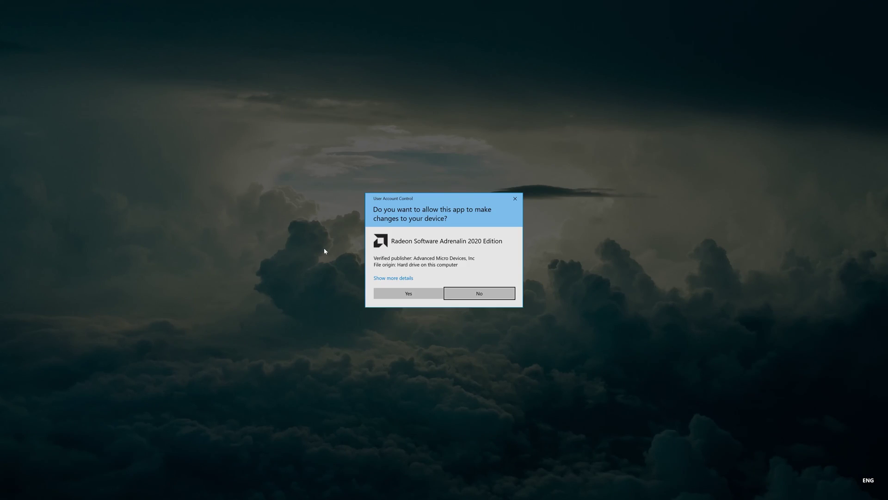
pyautogui.click(392, 294)
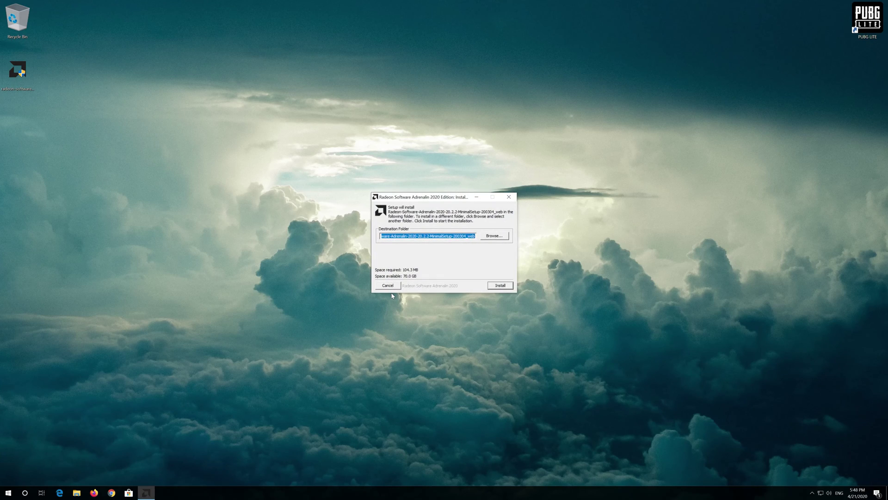
pyautogui.click(504, 287)
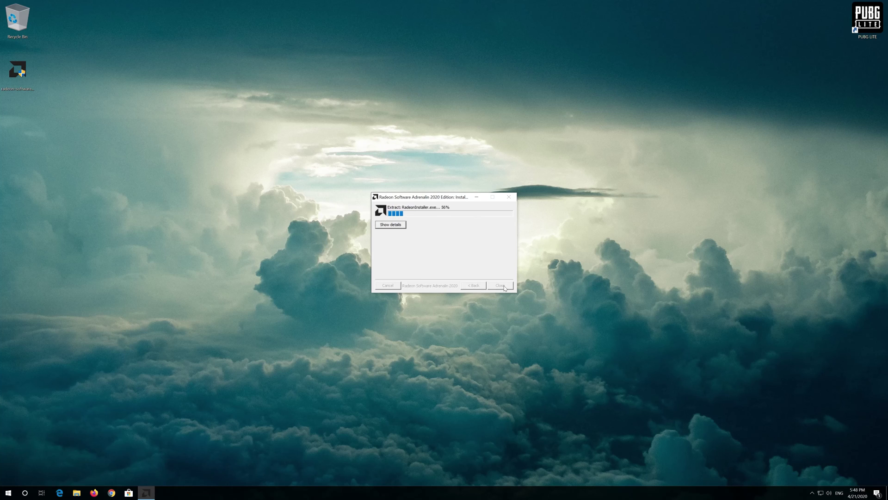